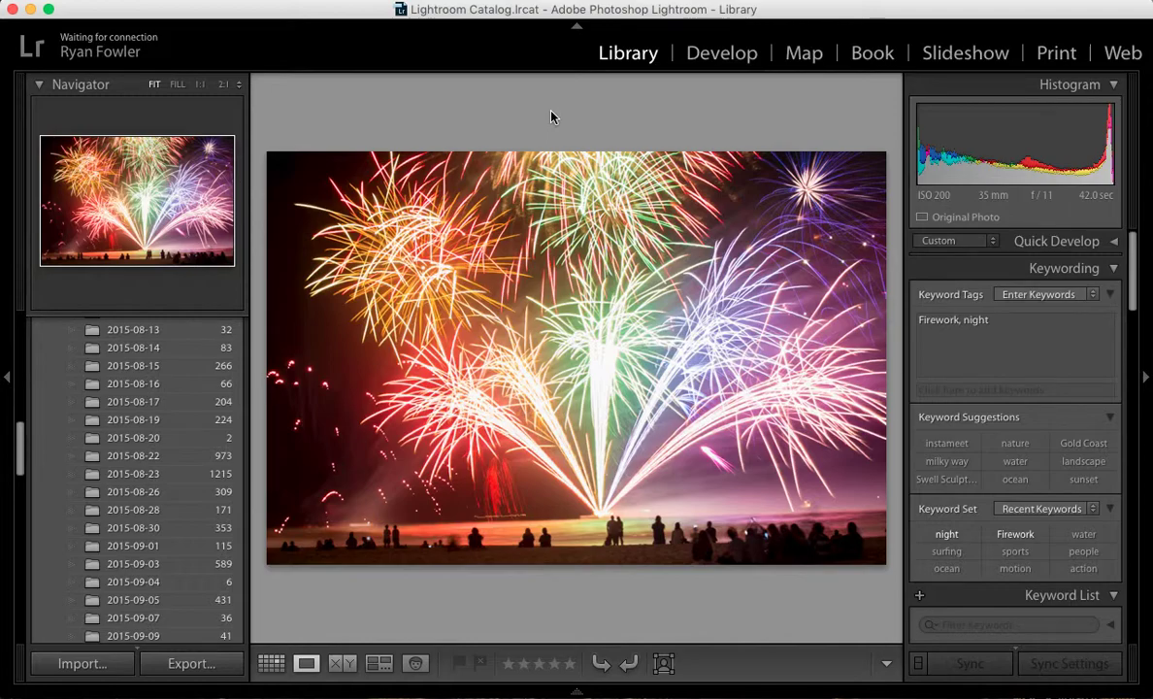
# - Scroll down to the Collections panel and expand Smart Collections to show its ten collections
pyautogui.scroll(-6, 181, 432)
pyautogui.scroll(-12, 182, 432)
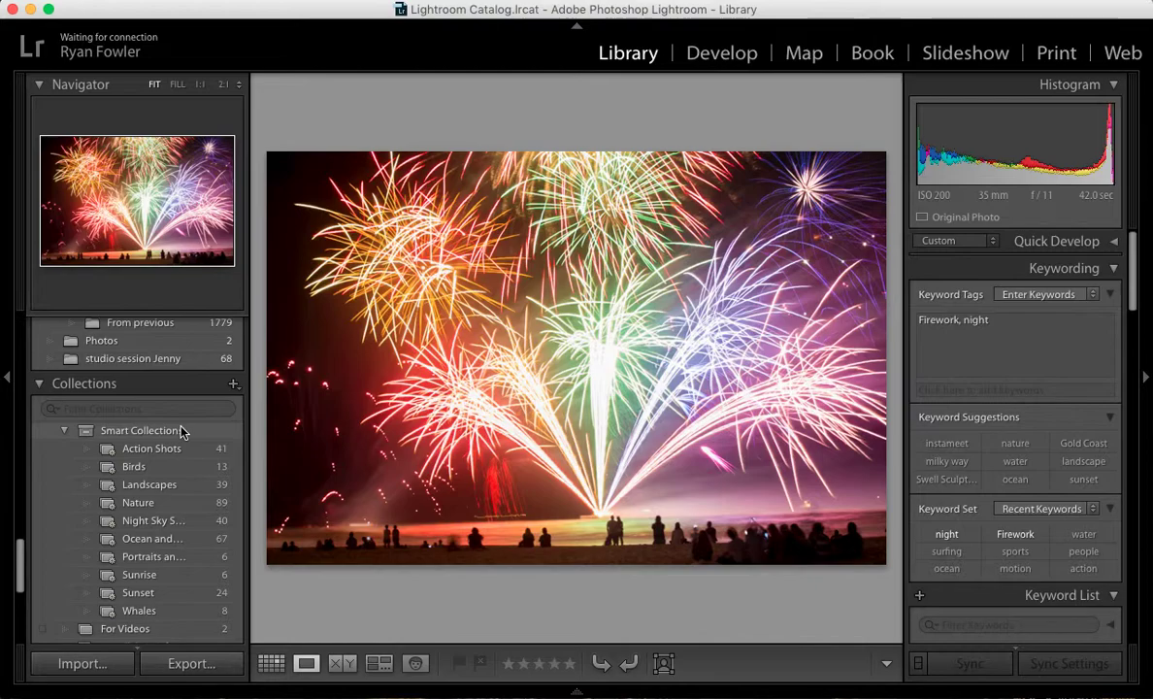
pyautogui.click(178, 452)
pyautogui.click(234, 385)
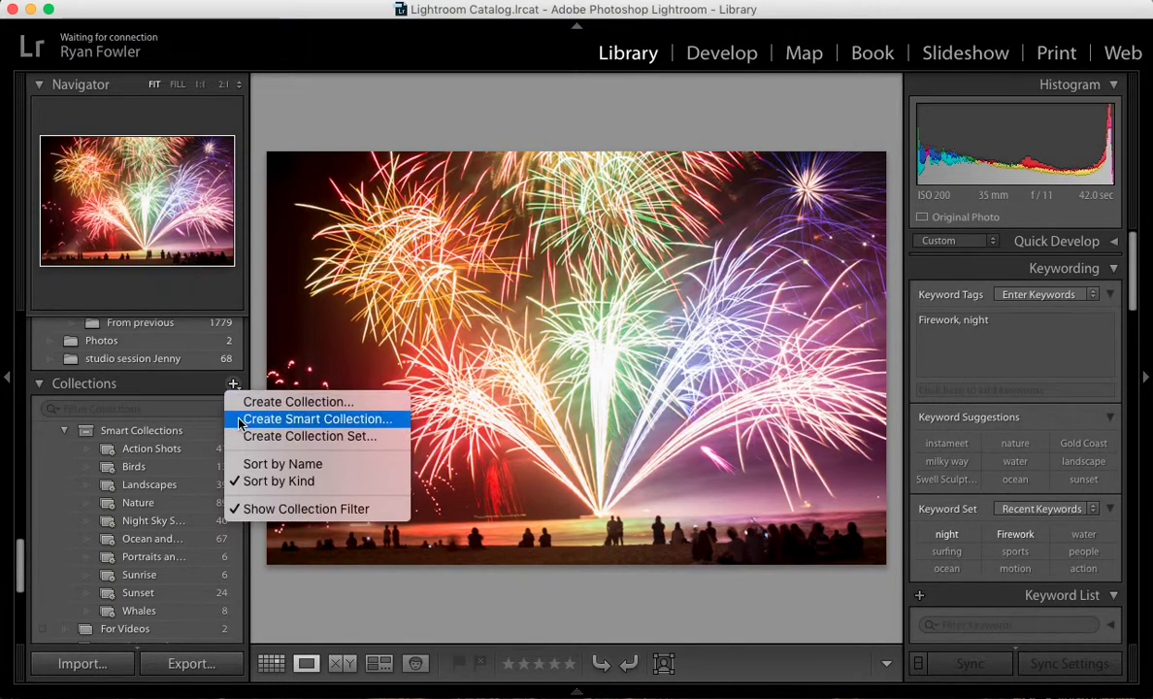
# - Create a new smart collection in the Smart Collections set named 'Fireworks'
pyautogui.click(201, 400)
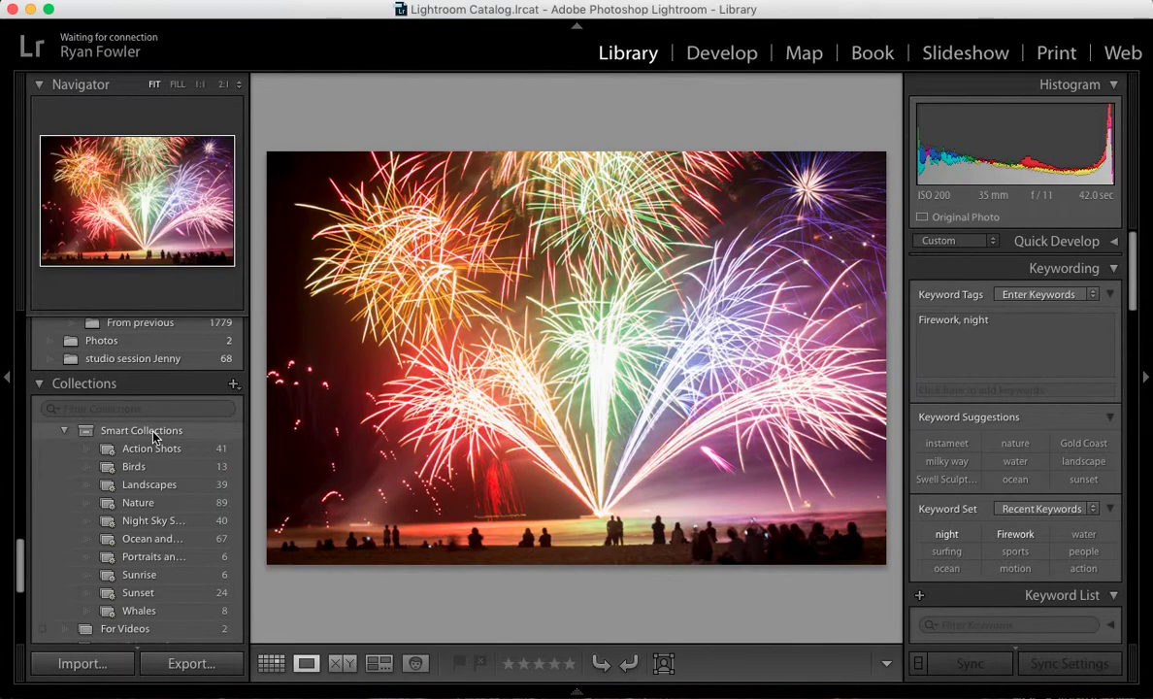
pyautogui.rightClick(152, 436)
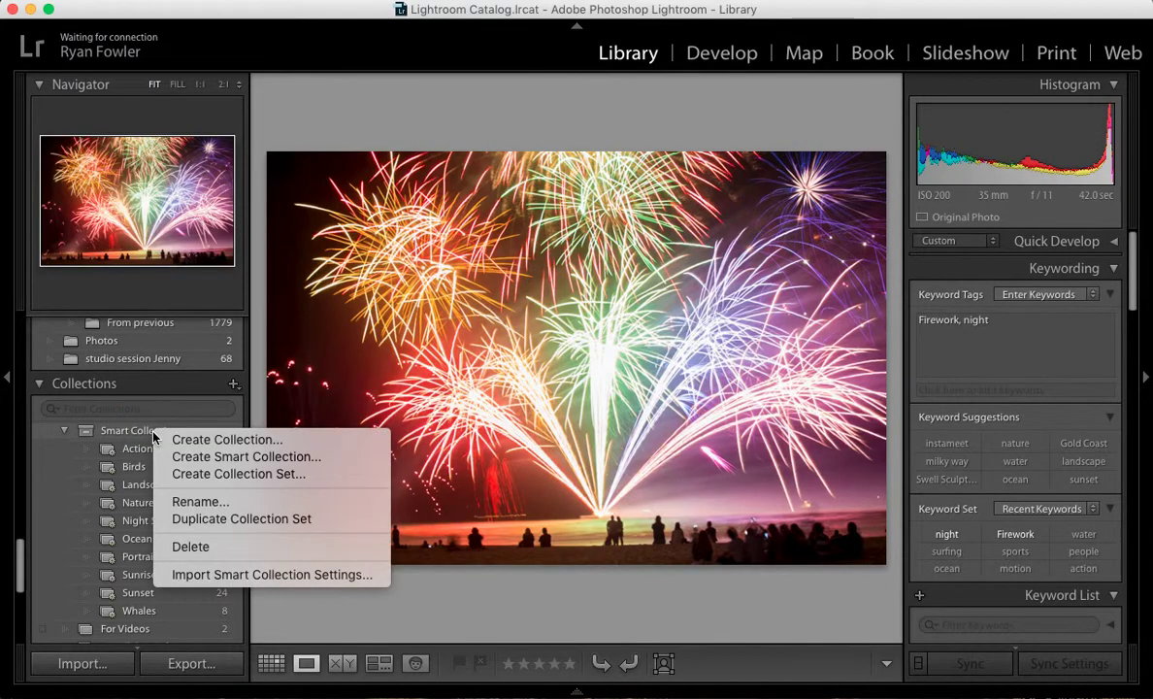
pyautogui.click(250, 457)
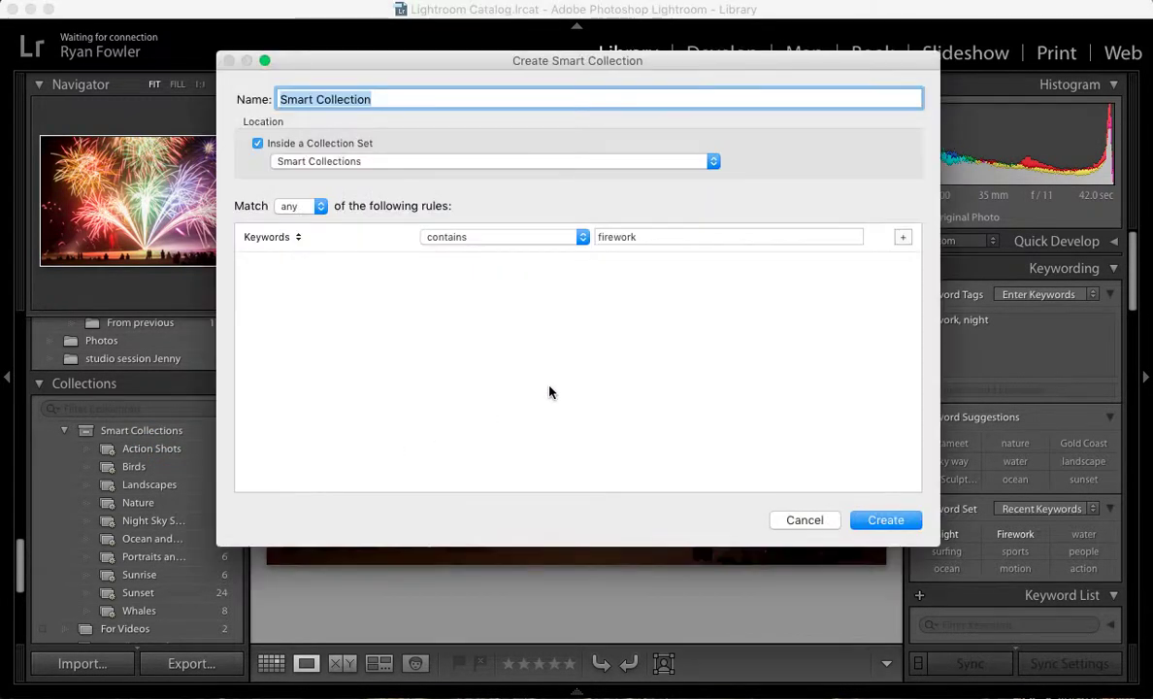
pyautogui.write('Fir')
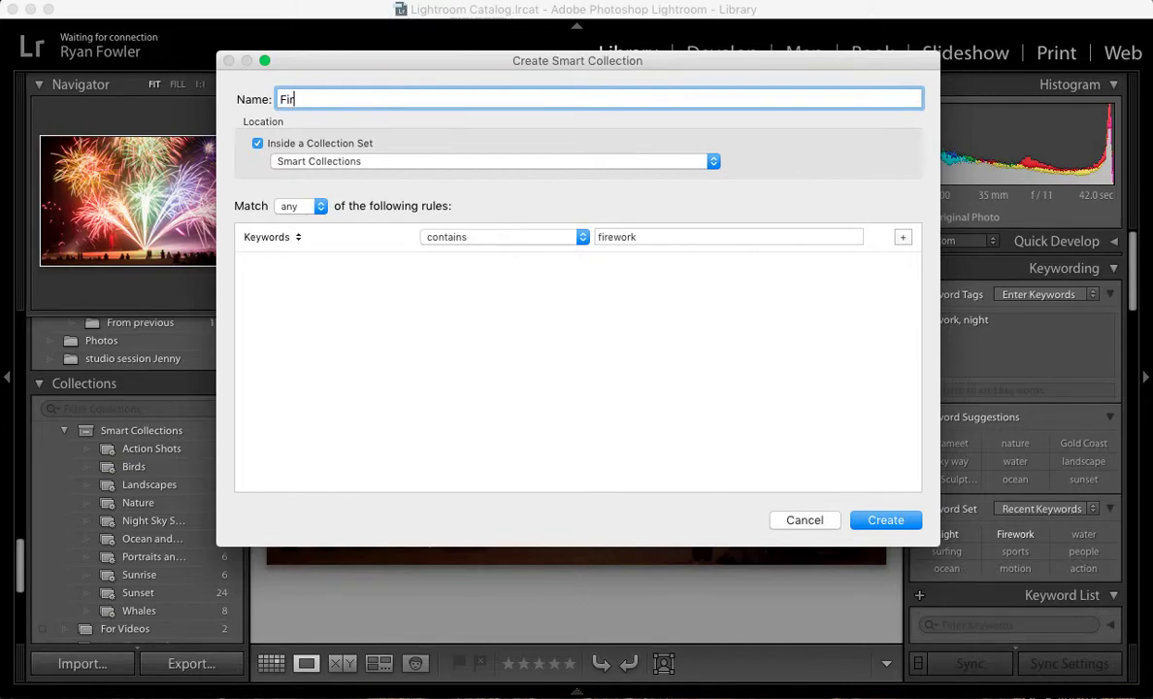
pyautogui.write('ework P')
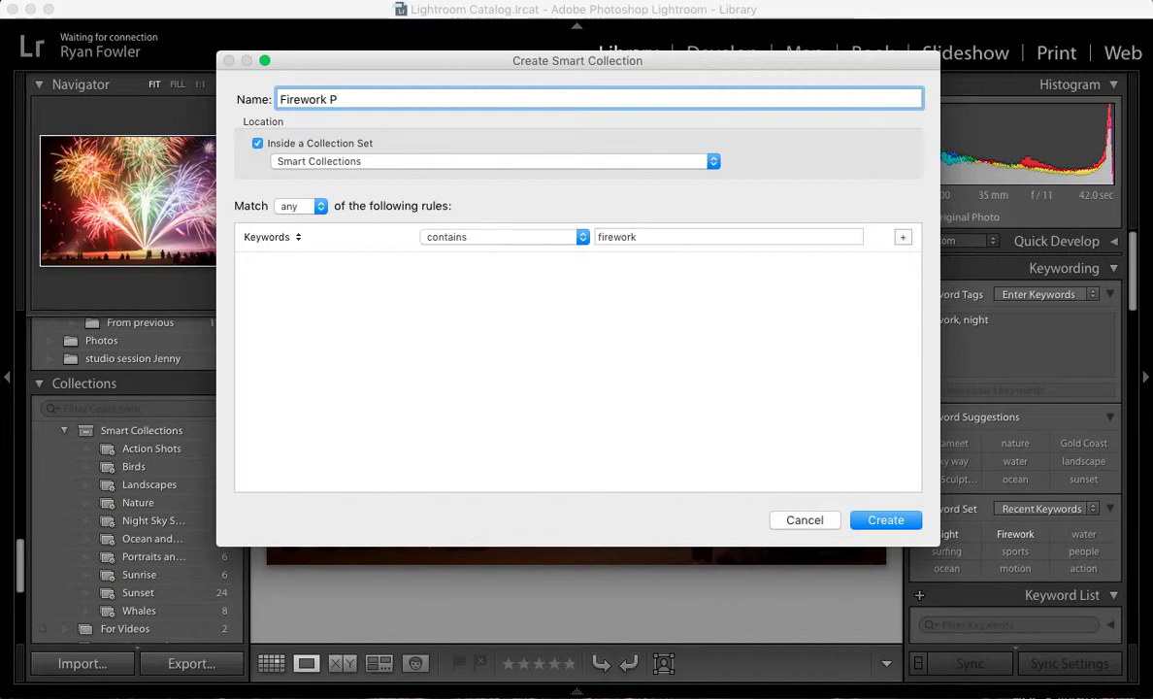
pyautogui.press('BackSpace')
pyautogui.press('BackSpace')
pyautogui.write('s')
pyautogui.click(320, 206)
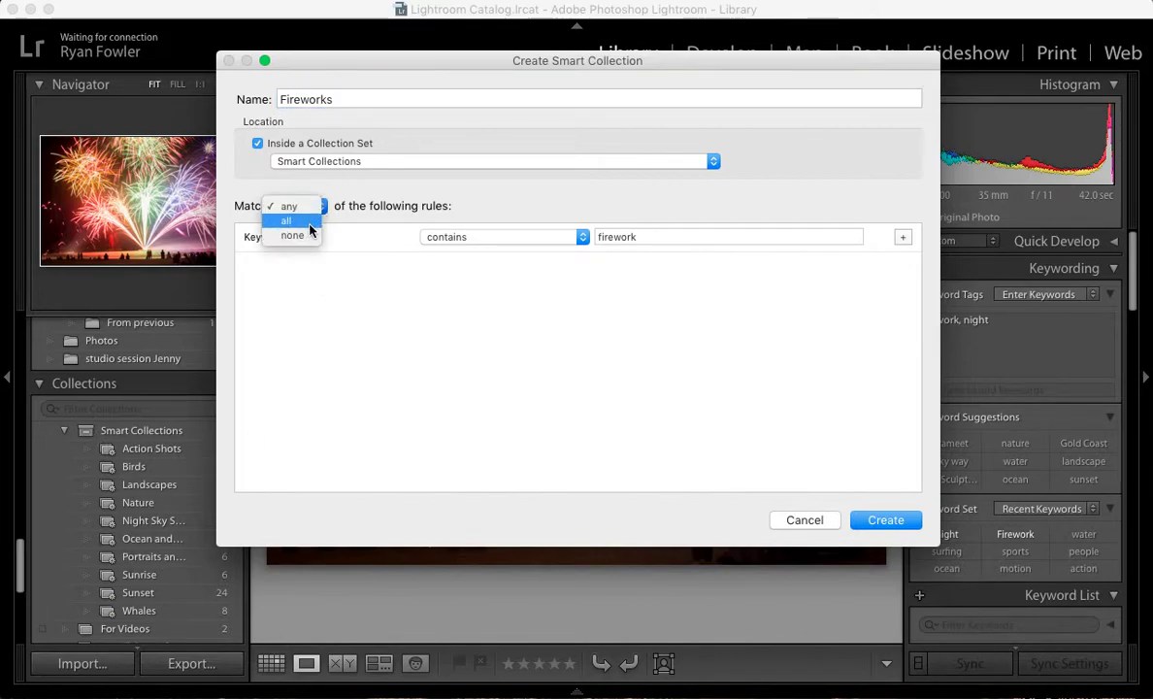
pyautogui.click(299, 220)
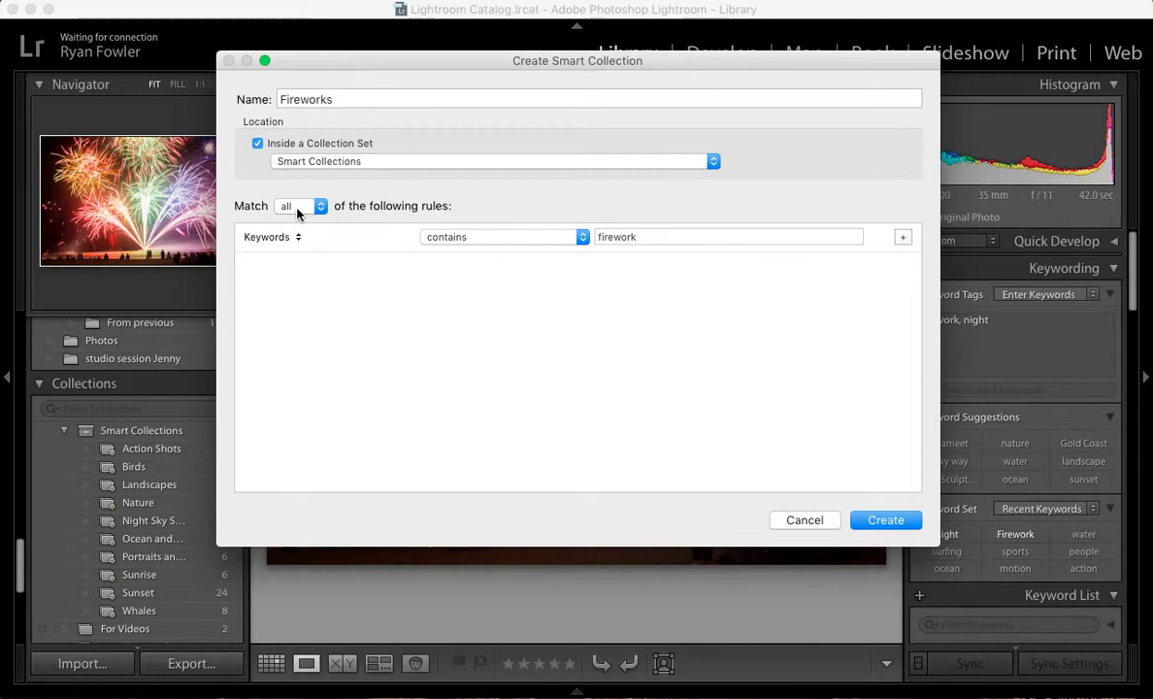
pyautogui.click(293, 207)
pyautogui.click(291, 189)
pyautogui.click(297, 238)
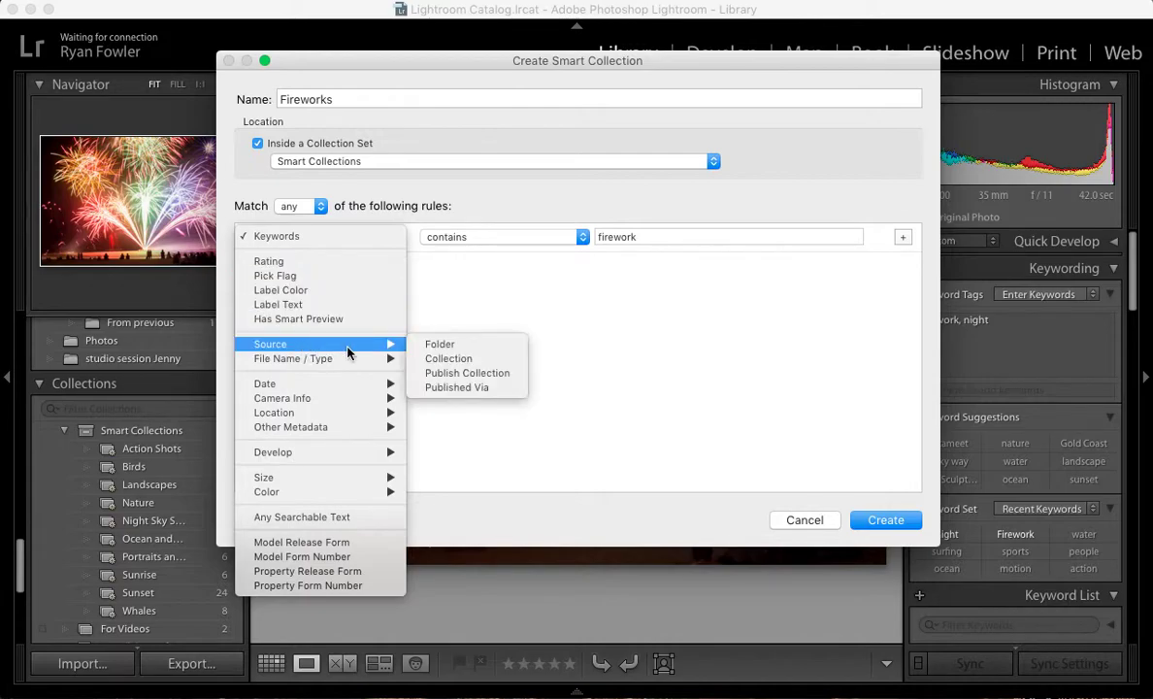
pyautogui.moveTo(337, 390)
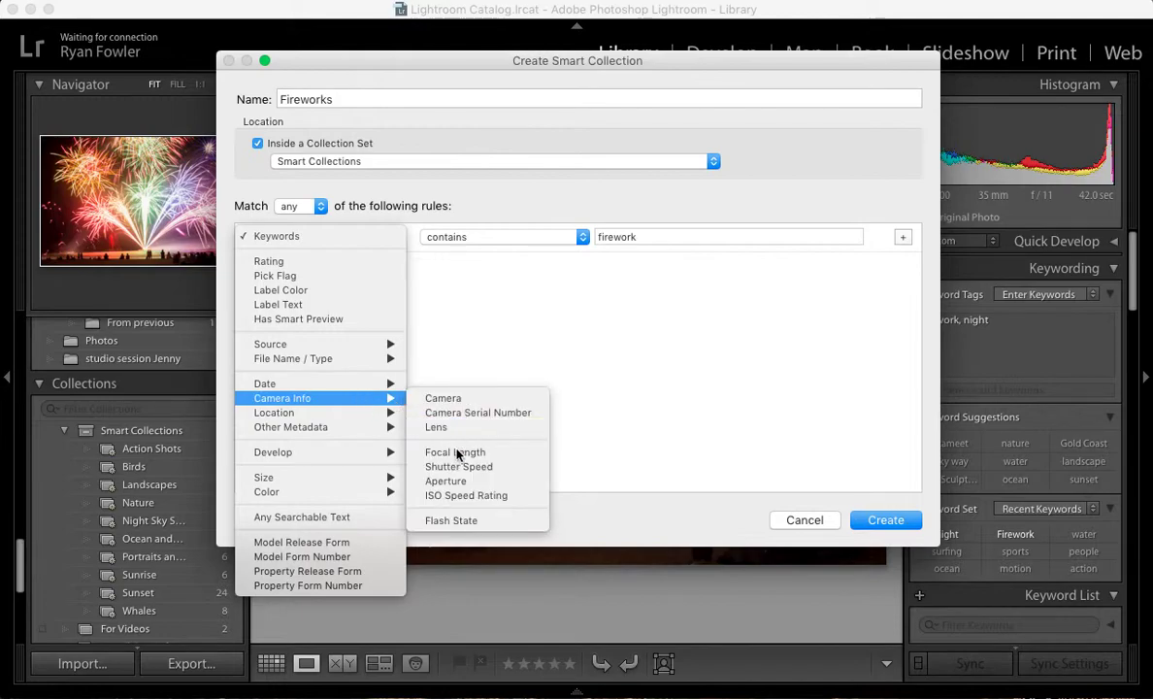
pyautogui.moveTo(323, 414)
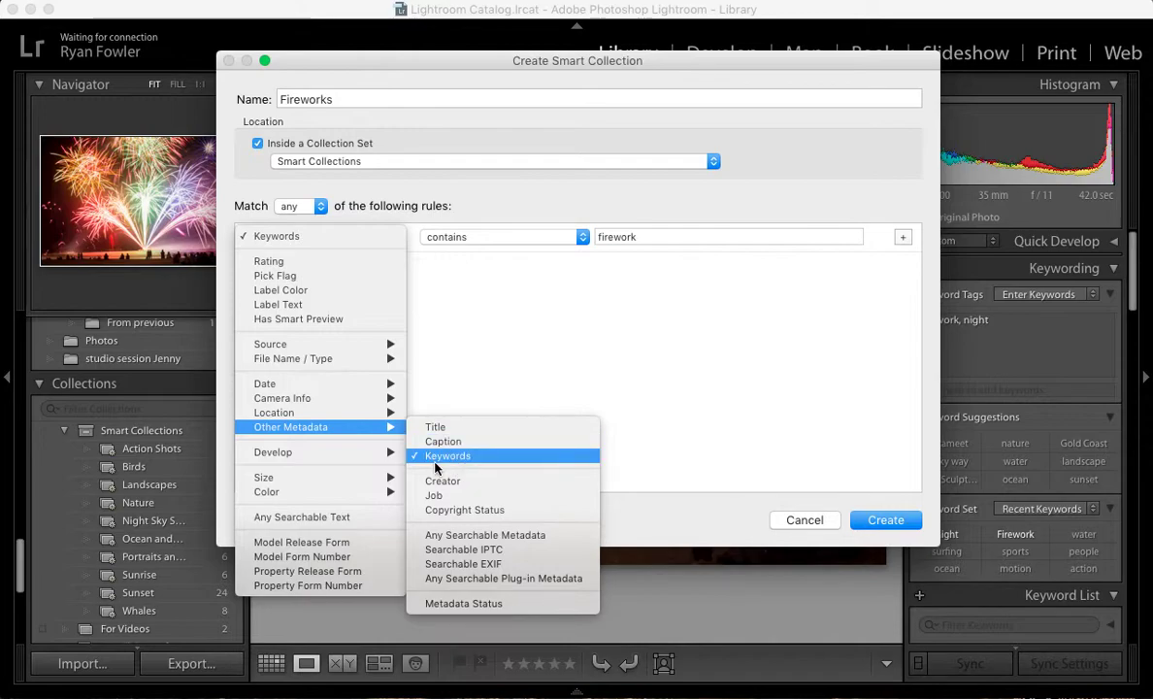
pyautogui.click(452, 456)
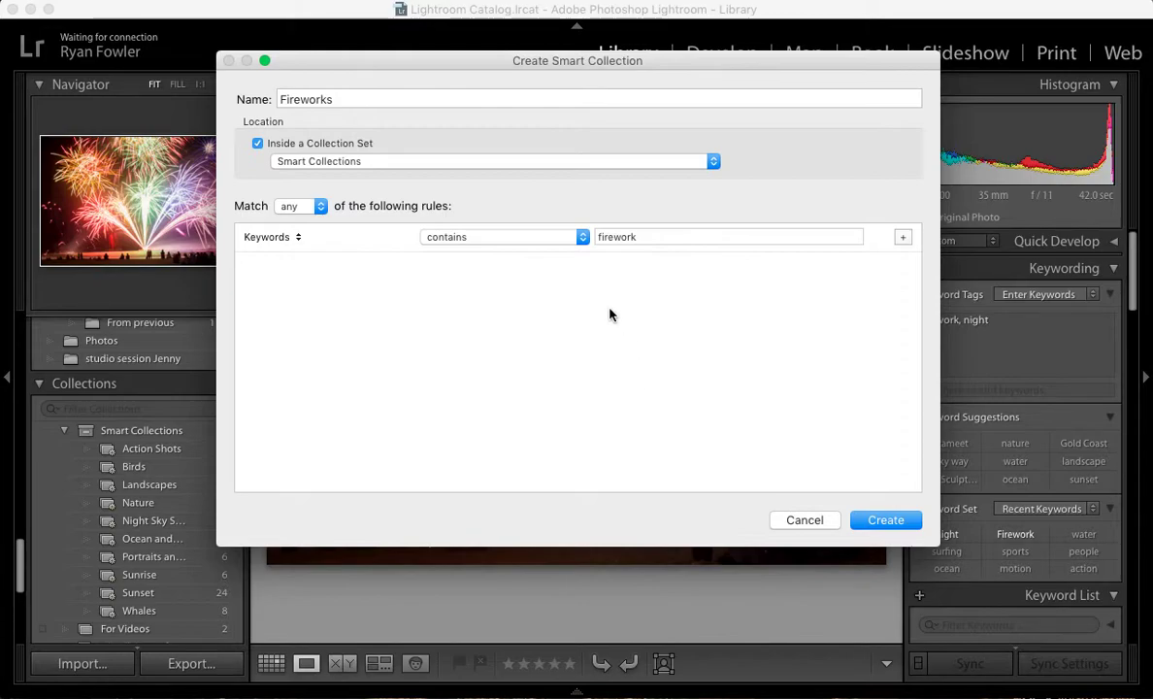
# - Keep the first rule as Keywords contains 'firework'
pyautogui.click(504, 238)
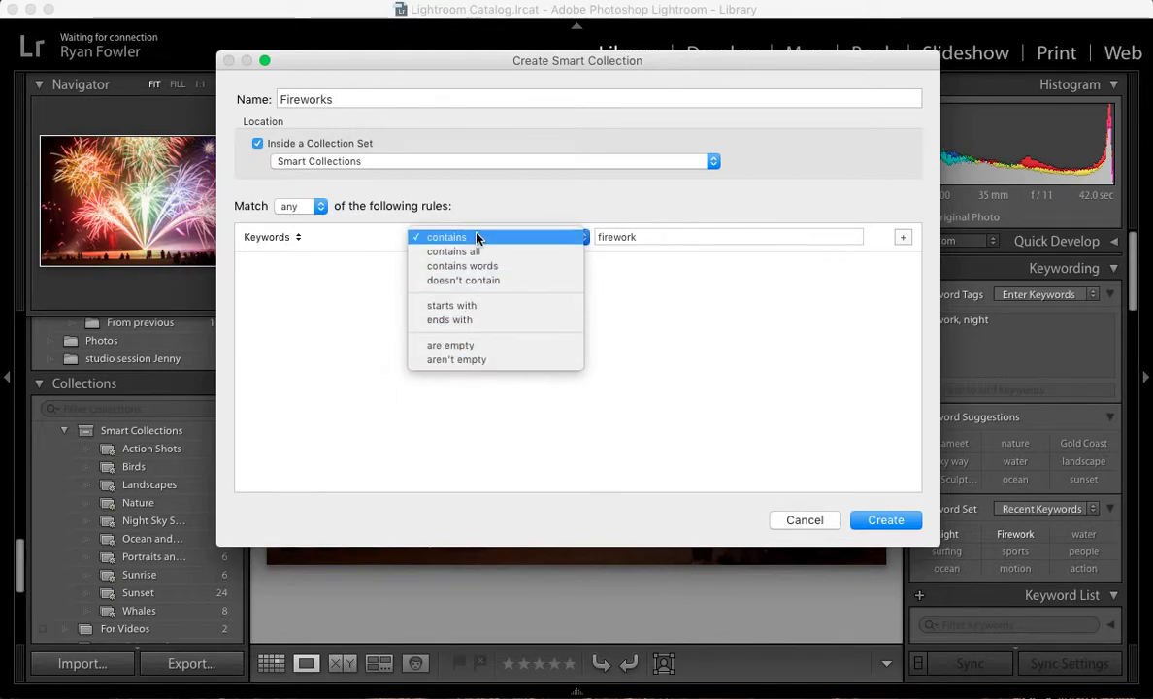
pyautogui.click(476, 238)
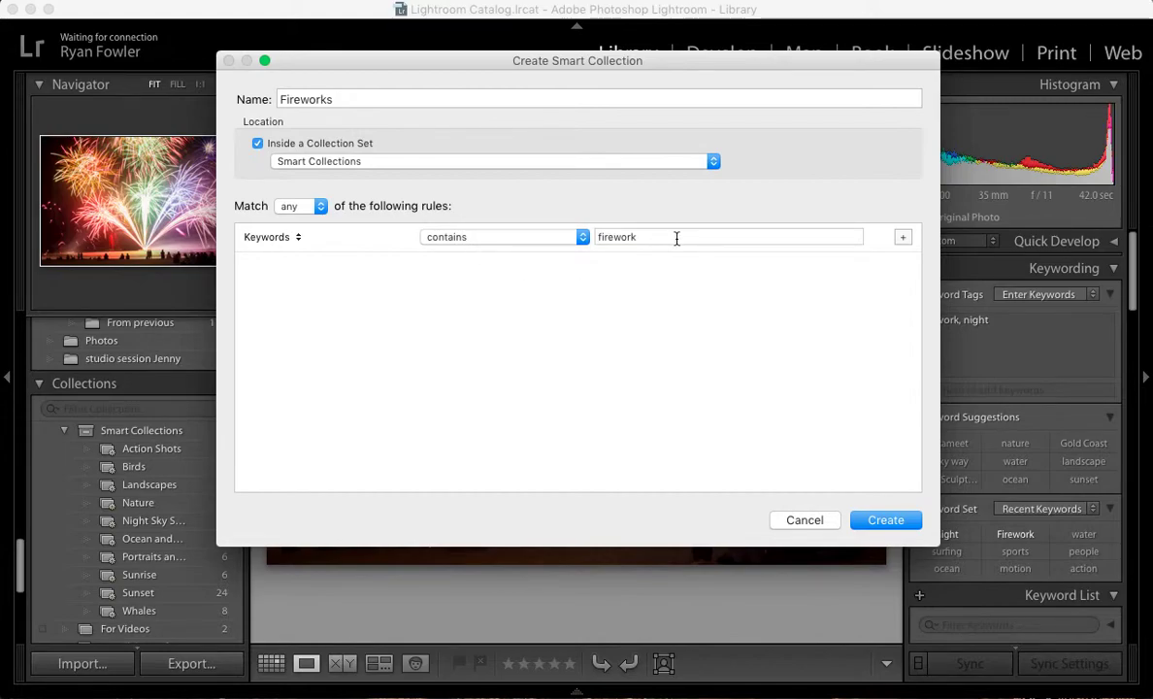
pyautogui.click(587, 235)
pyautogui.click(623, 276)
# - Add a second rule: Keywords contains 'firworks'
pyautogui.click(902, 238)
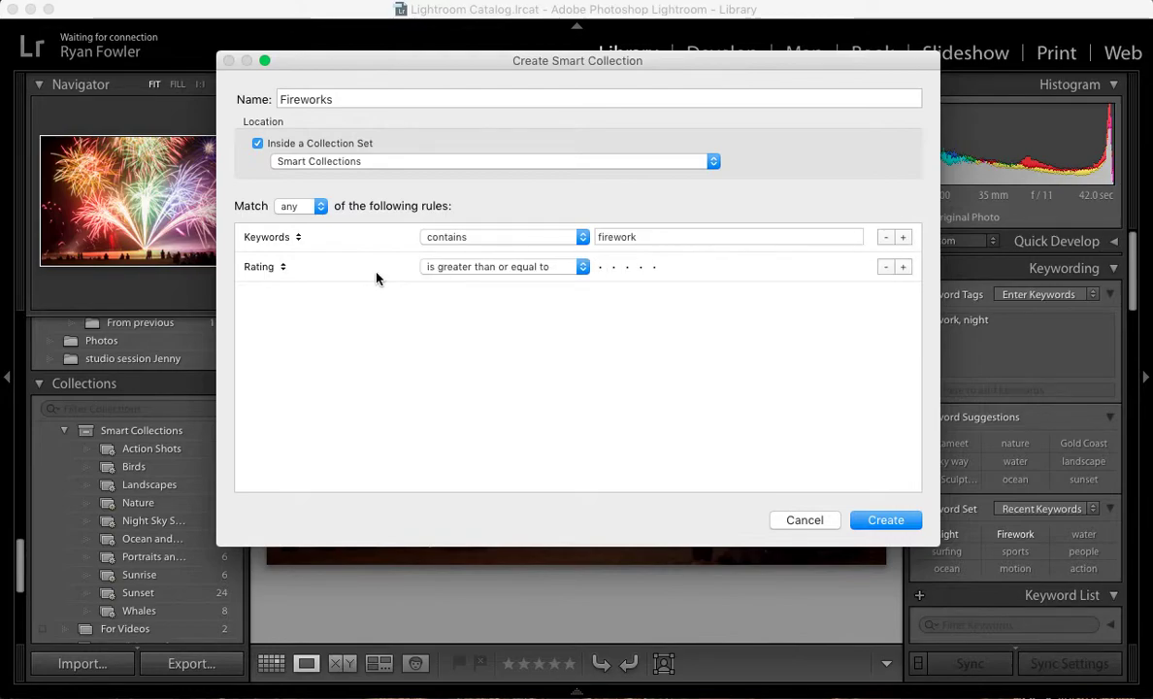
pyautogui.click(281, 267)
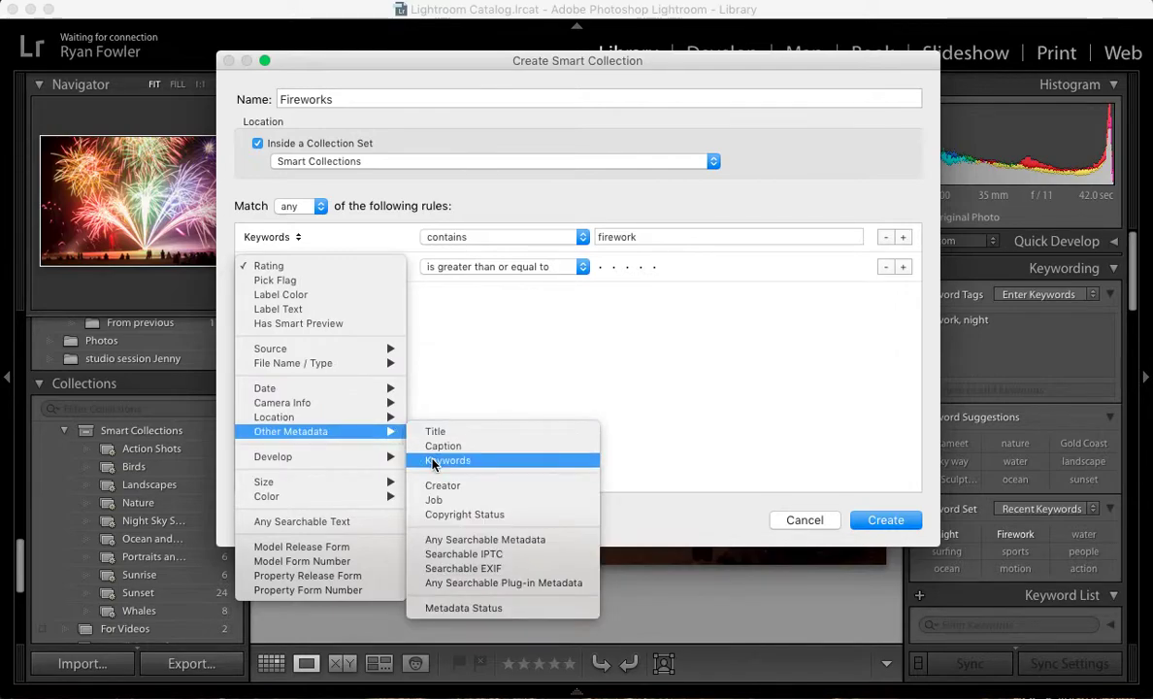
pyautogui.click(433, 461)
pyautogui.click(469, 268)
pyautogui.click(469, 265)
pyautogui.click(718, 266)
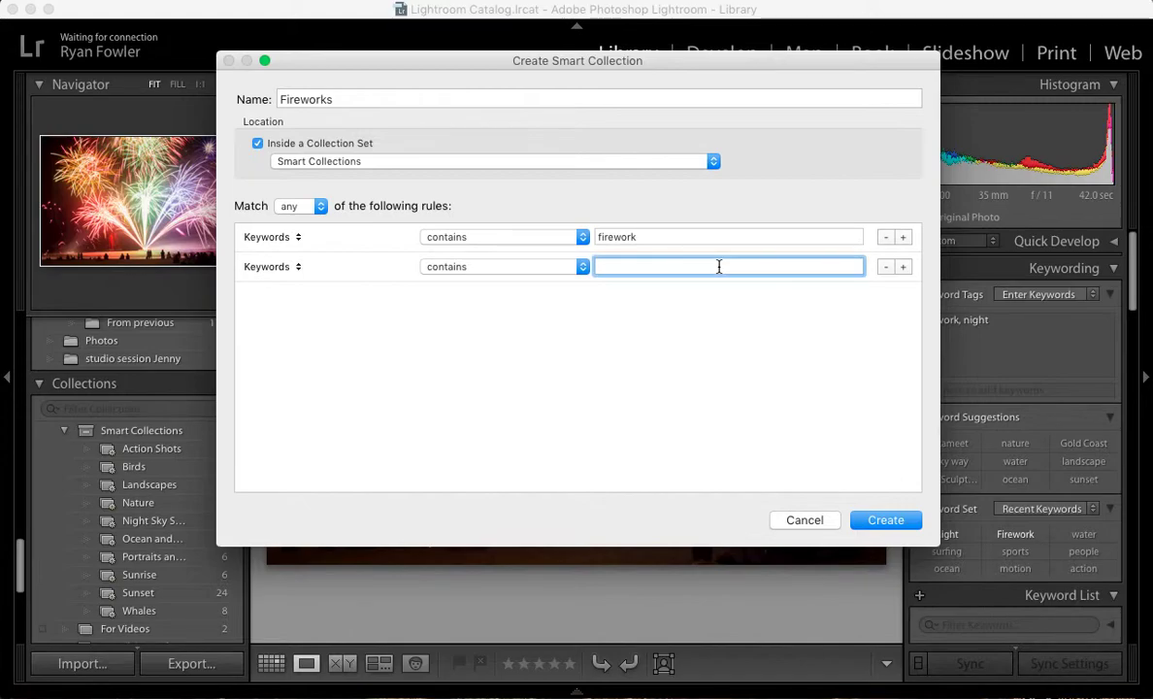
pyautogui.write('firworks')
pyautogui.click(687, 361)
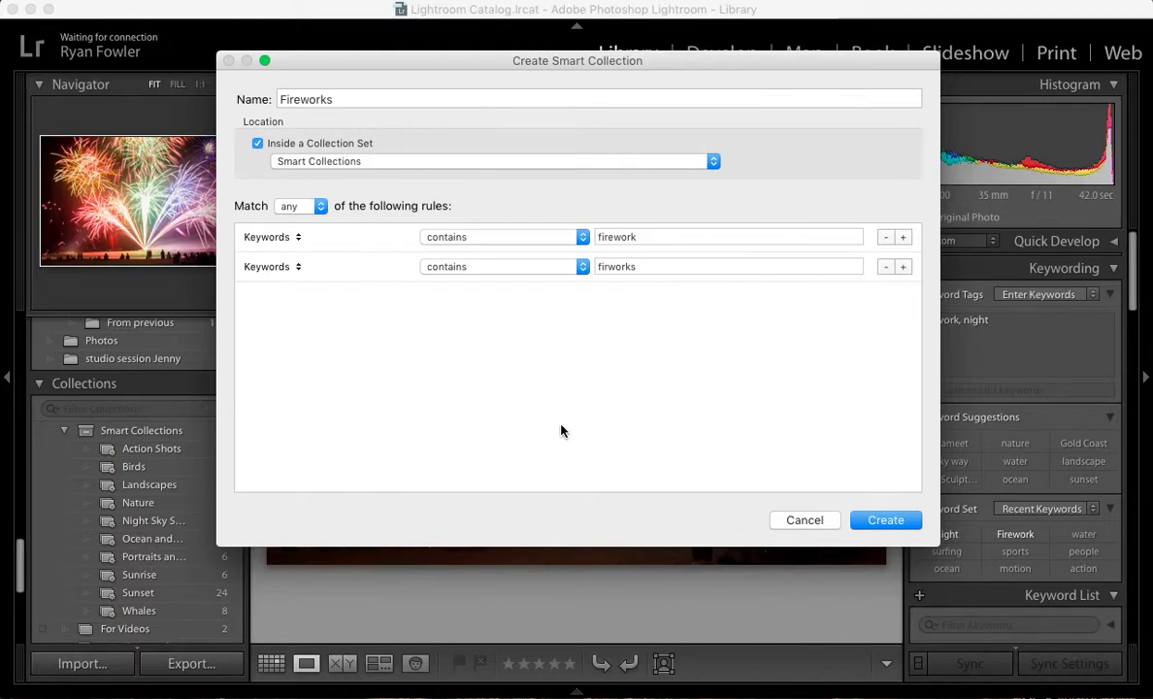
# - Create the Fireworks smart collection and show its 28 photos in the filmstrip
pyautogui.click(886, 521)
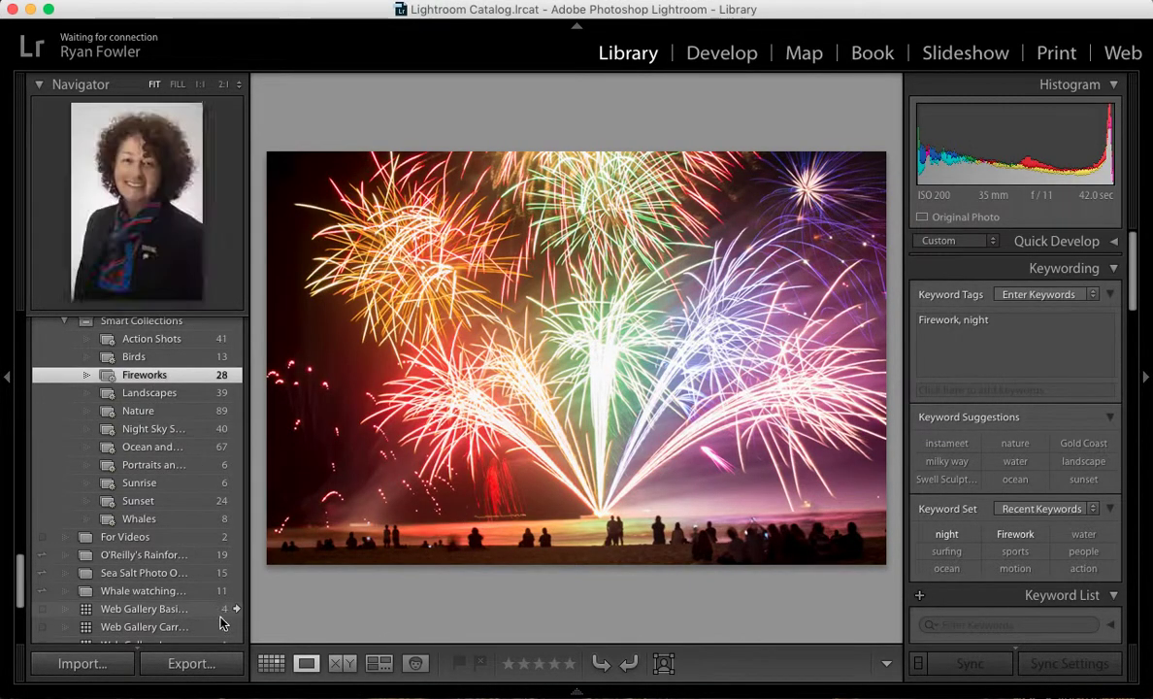
pyautogui.moveTo(235, 687)
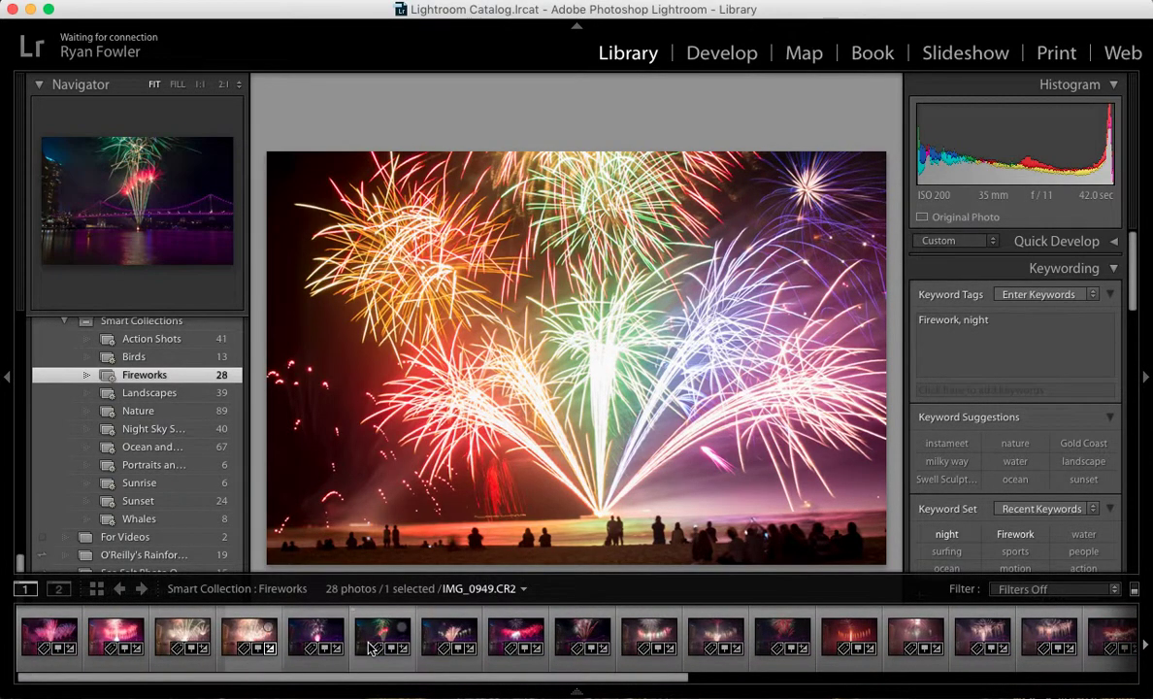
pyautogui.hscroll(10, 370, 647)
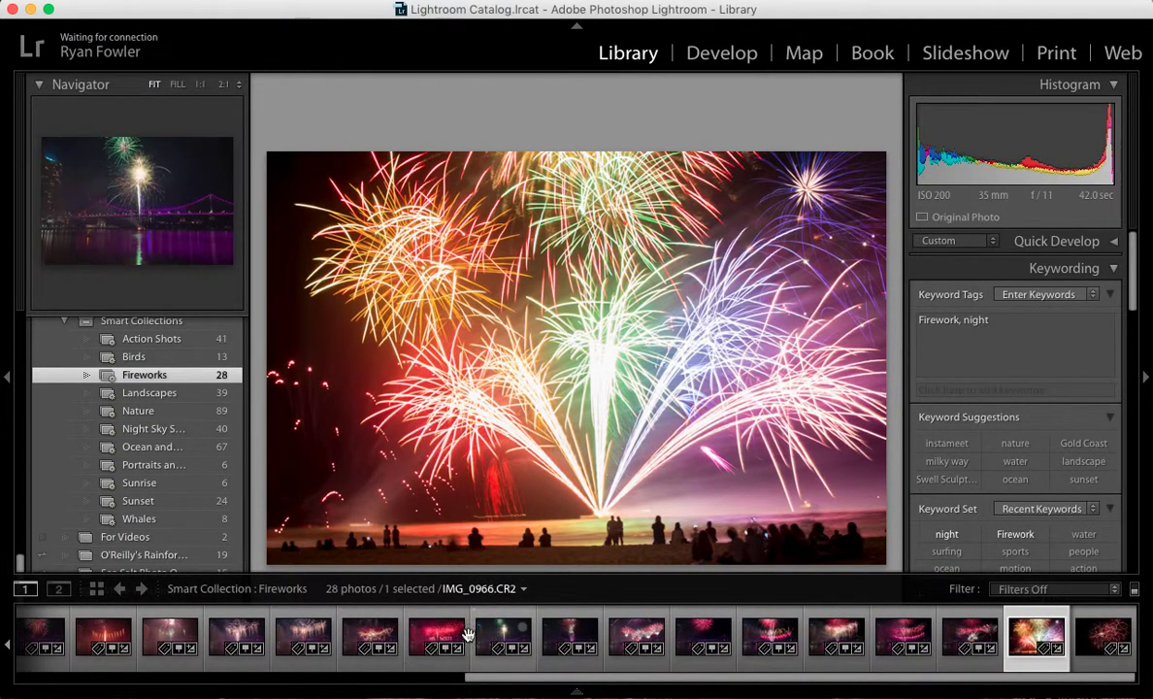
# - Step through the firework photos in the new Fireworks collection
pyautogui.click(437, 639)
pyautogui.press('Right')
pyautogui.press('Right')
pyautogui.press('Right')
pyautogui.press('Right')
pyautogui.press('Right')
pyautogui.press('Right')
pyautogui.press('Right')
pyautogui.press('Right')
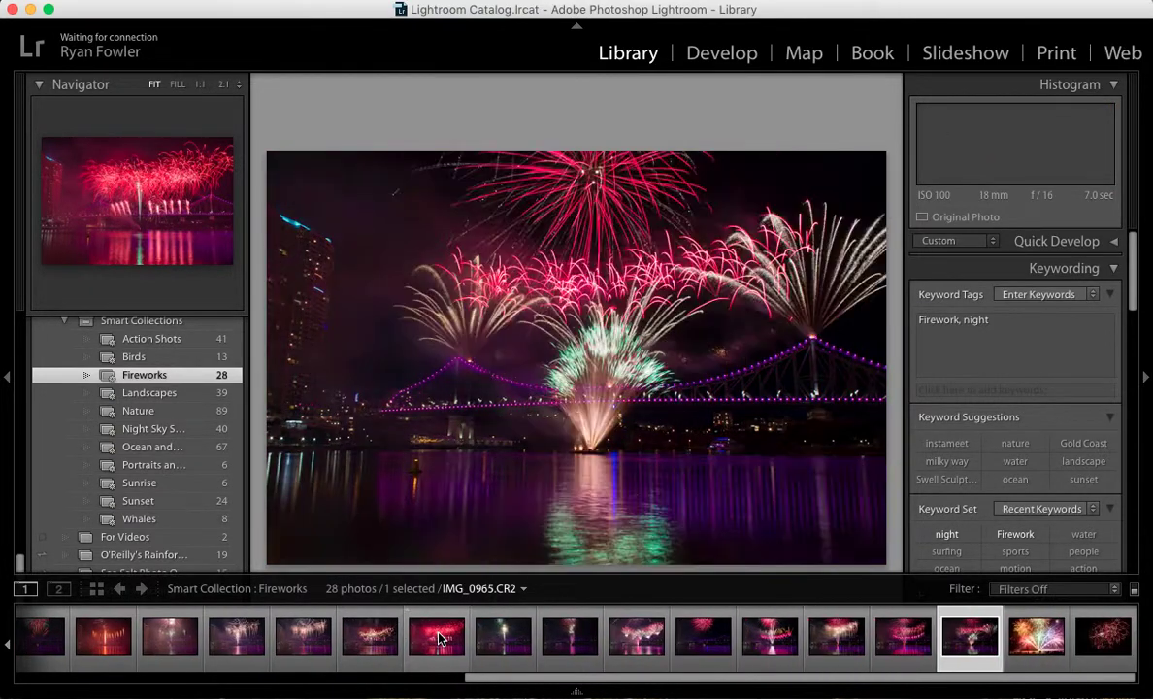
pyautogui.press('Right')
pyautogui.press('Right')
pyautogui.press('F6')
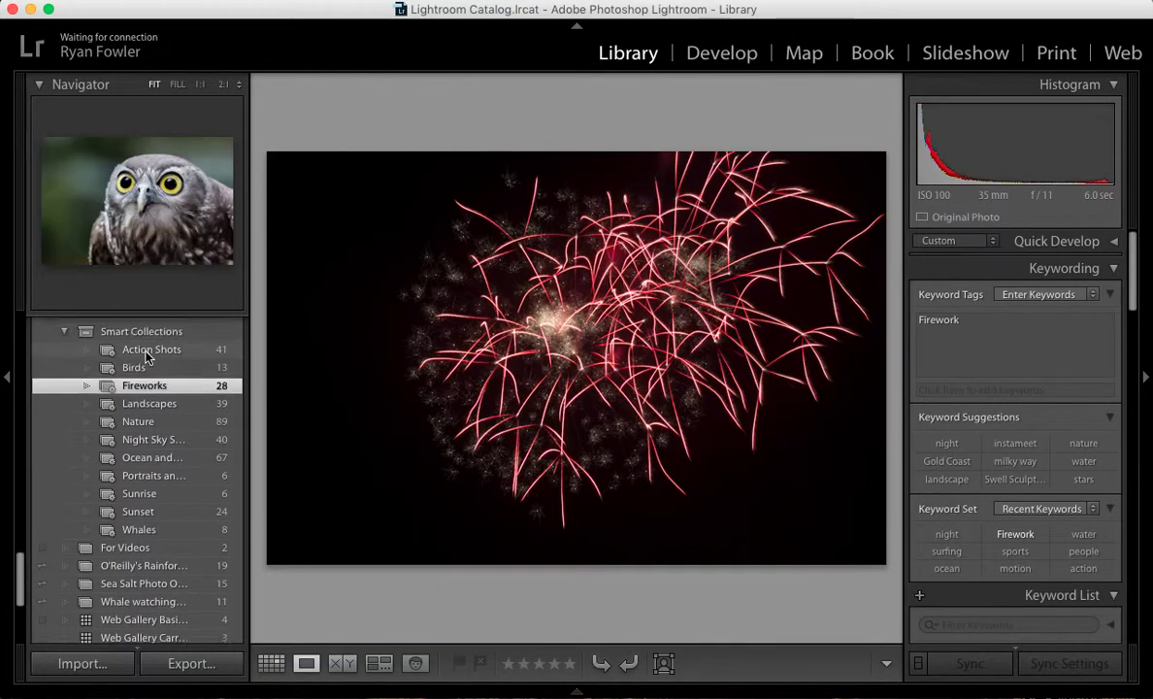
pyautogui.scroll(5, 146, 358)
# - Tag the untagged orange and green fireworks photo in 'From previous' with the Firework keyword
pyautogui.click(141, 356)
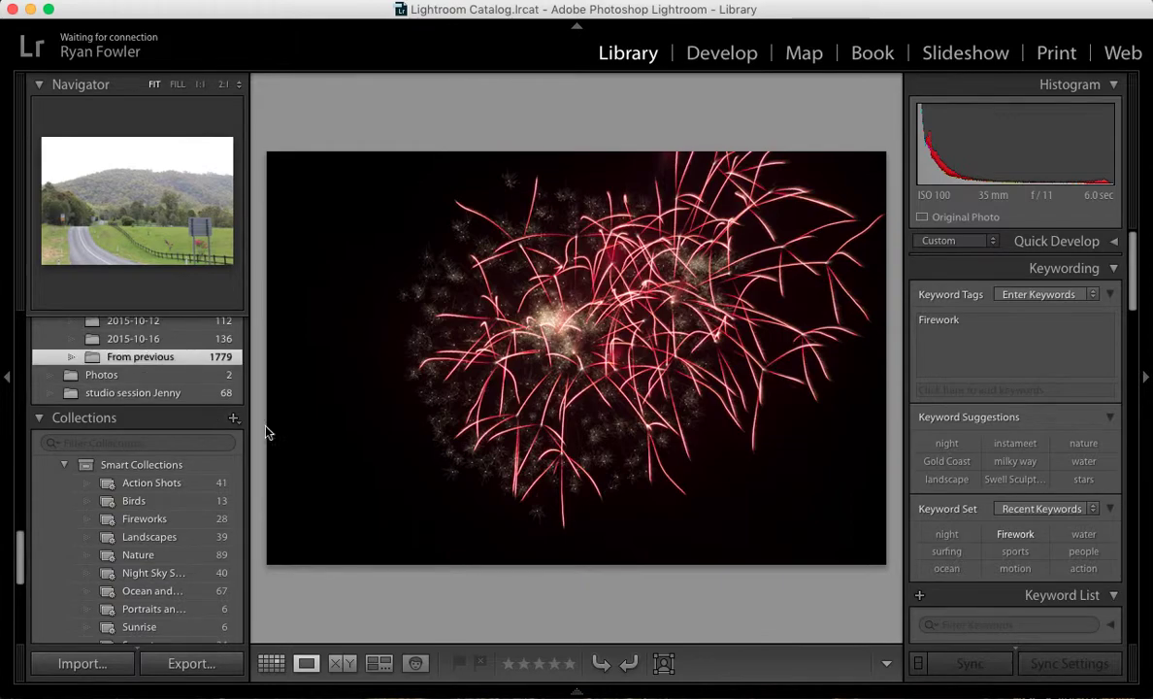
pyautogui.moveTo(528, 687)
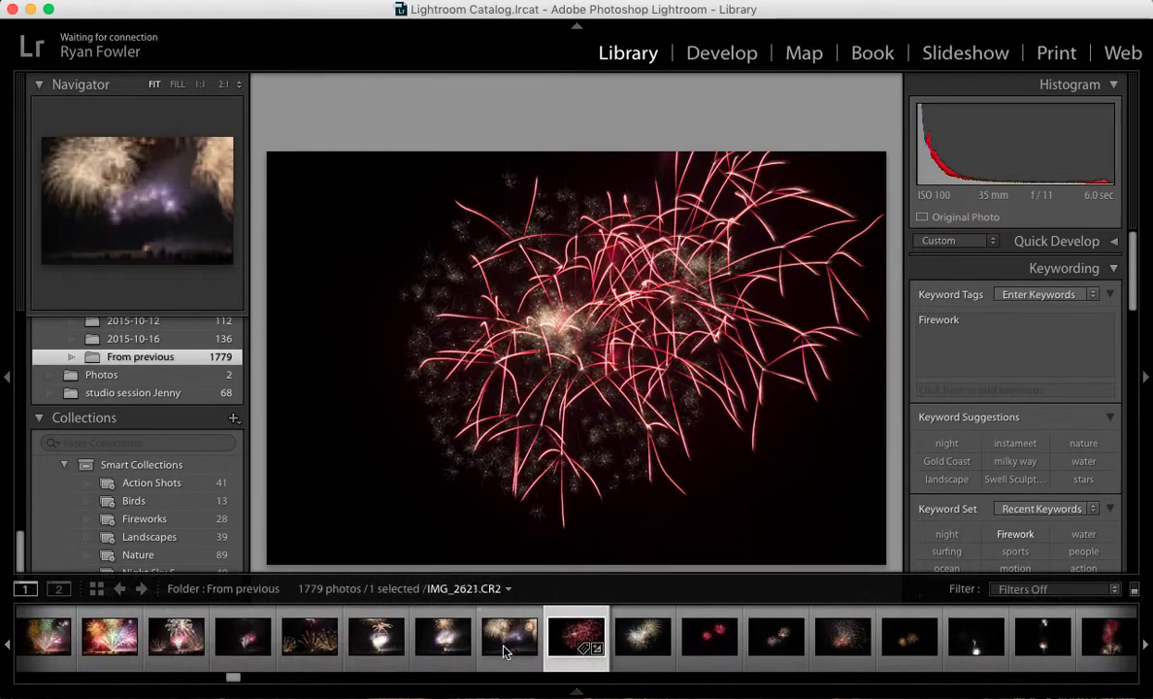
pyautogui.press('Left')
pyautogui.press('Left')
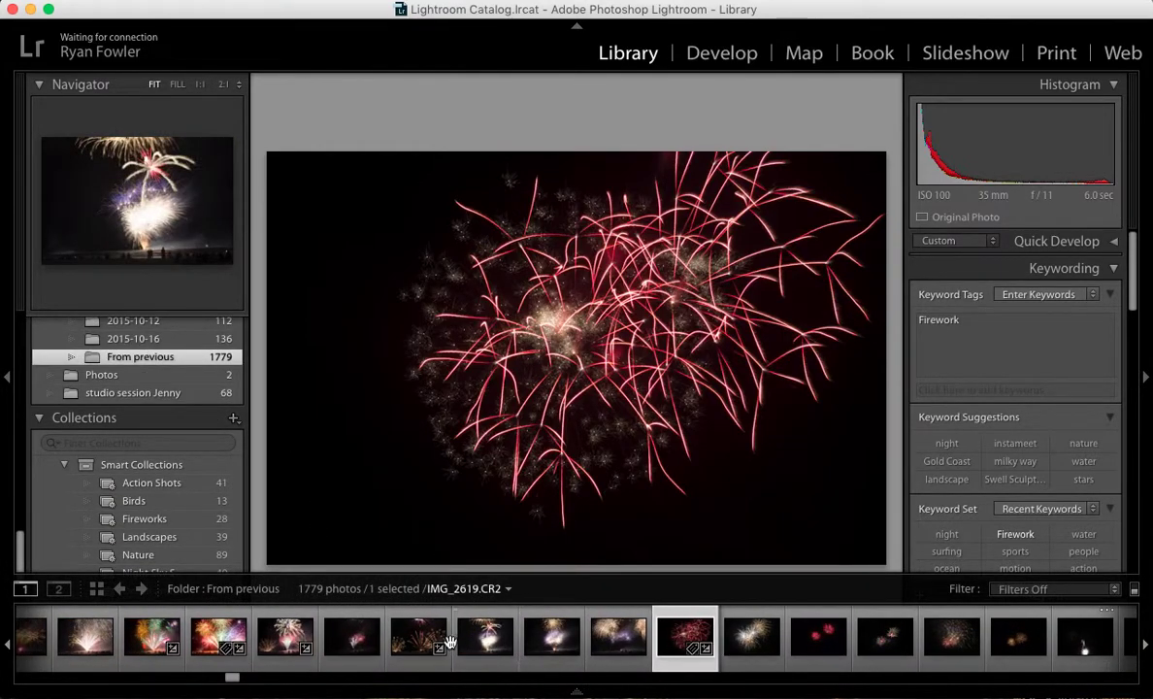
pyautogui.scroll(3, 449, 640)
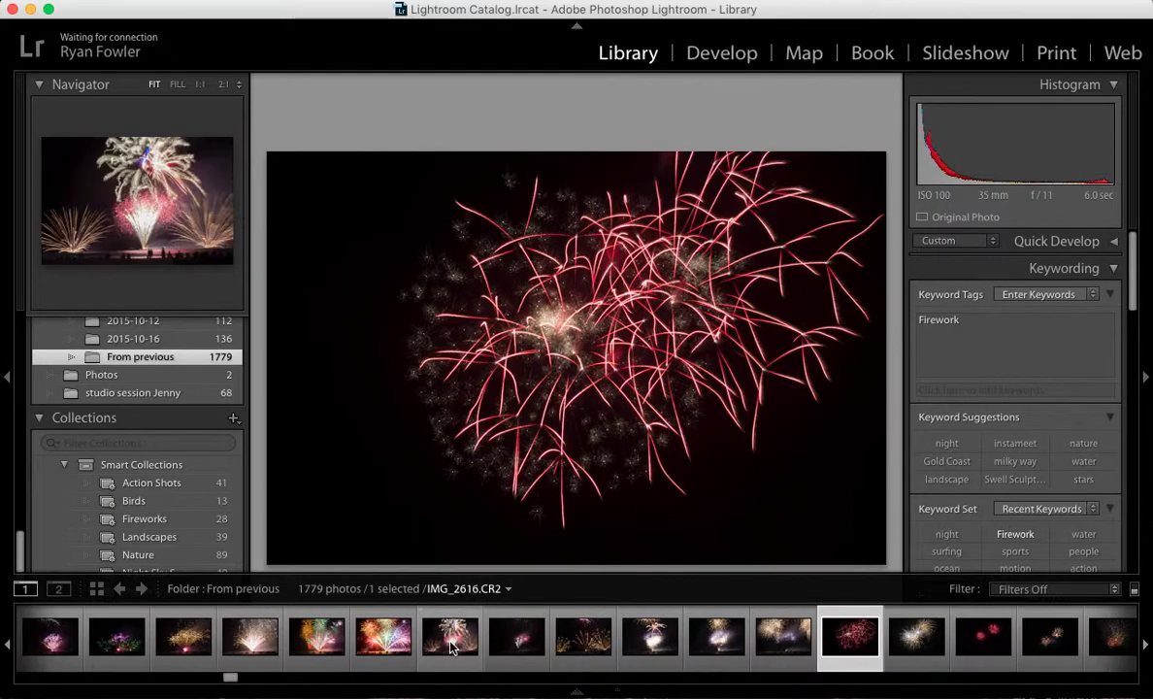
pyautogui.click(319, 648)
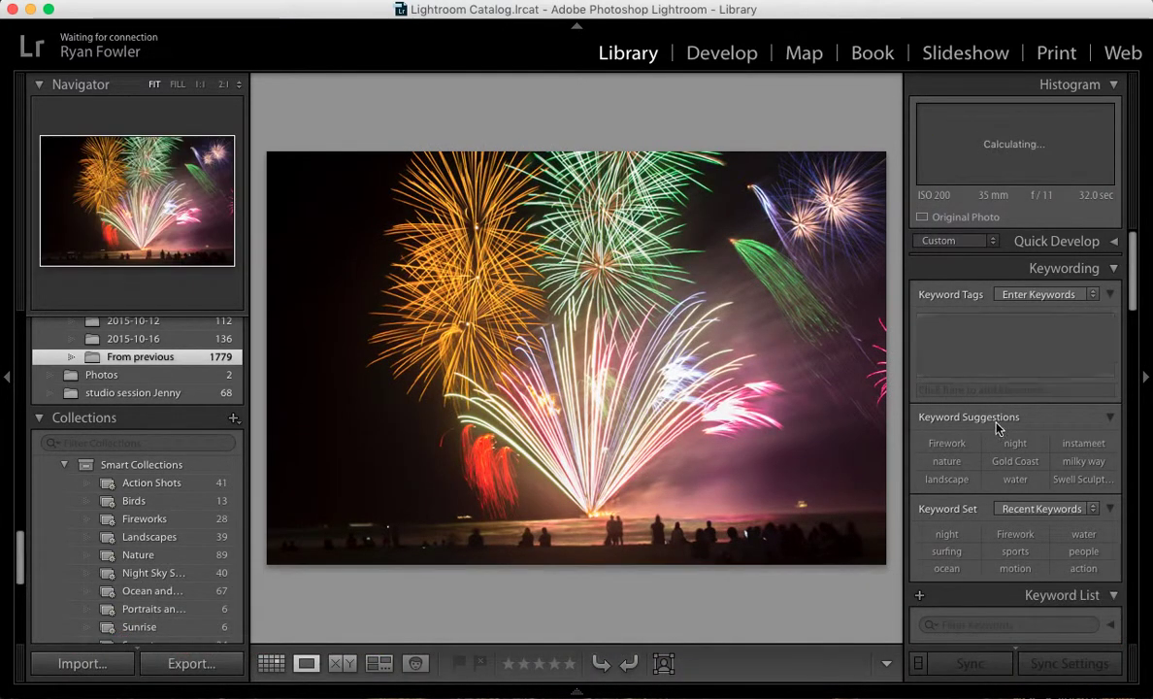
pyautogui.click(948, 444)
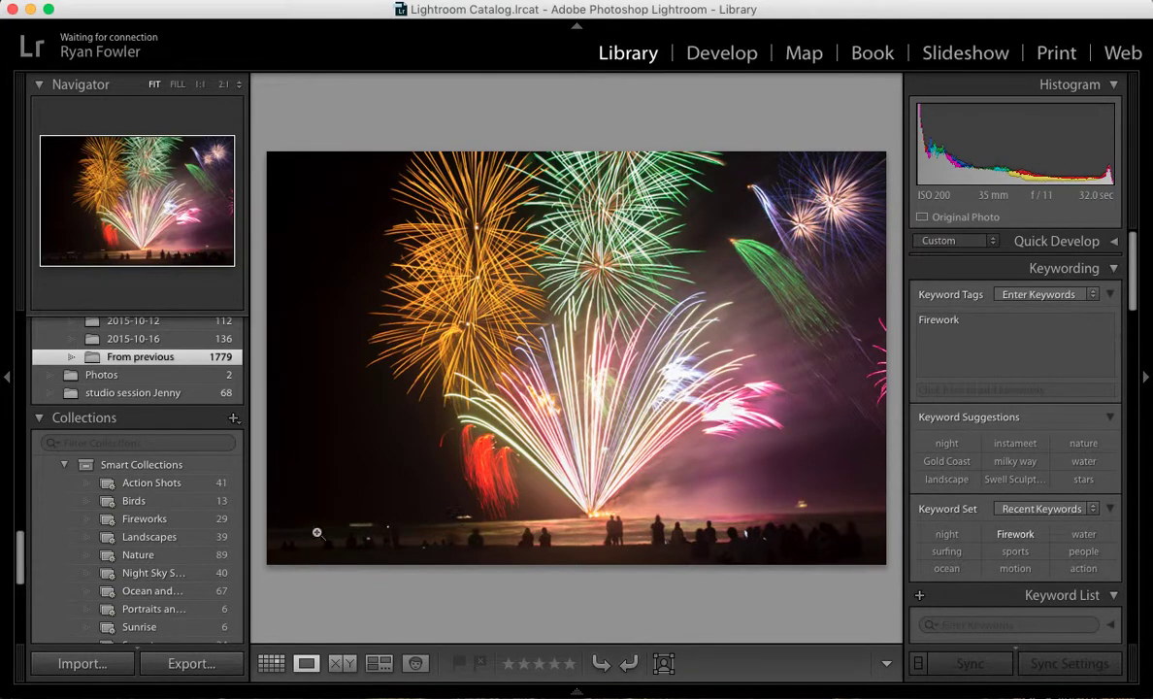
# - Return to the Fireworks collection, now 29 photos, and check the newly tagged photo
pyautogui.click(221, 519)
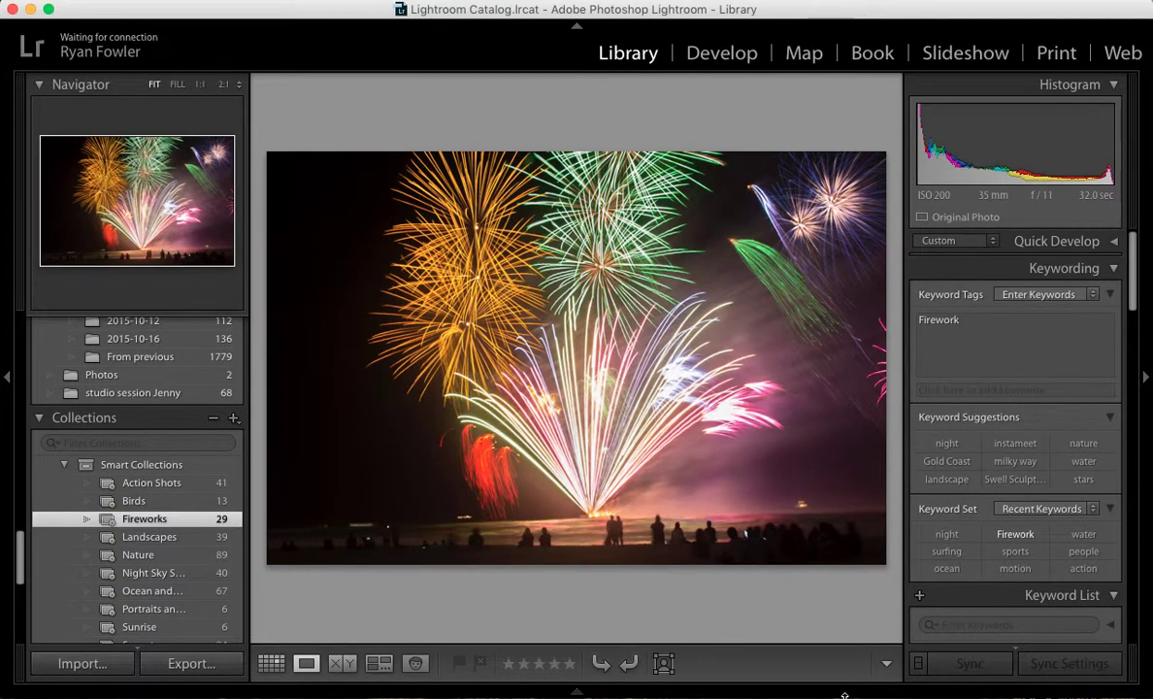
pyautogui.moveTo(836, 689)
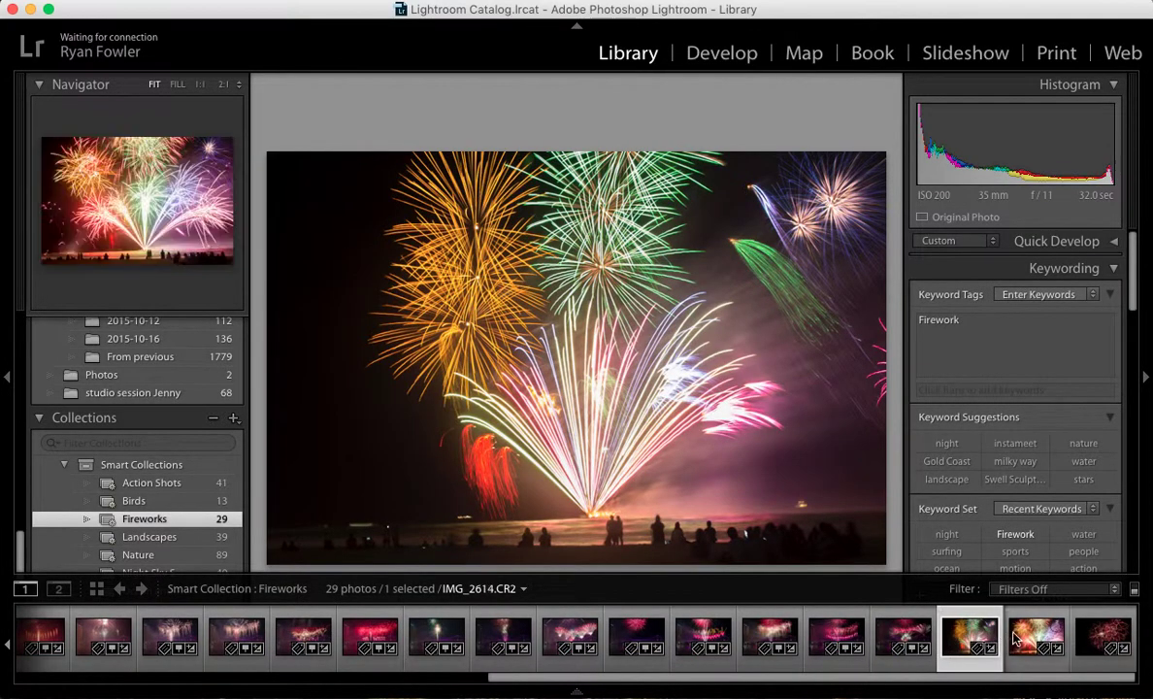
pyautogui.click(878, 636)
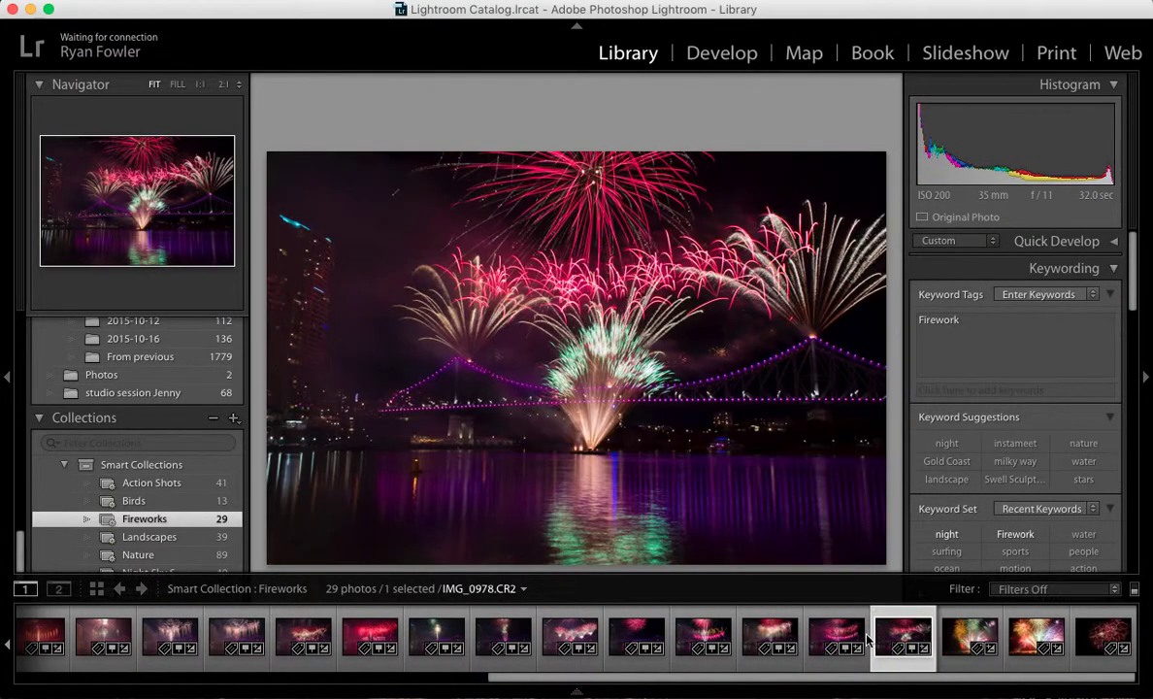
pyautogui.click(836, 635)
pyautogui.click(969, 635)
pyautogui.click(1036, 638)
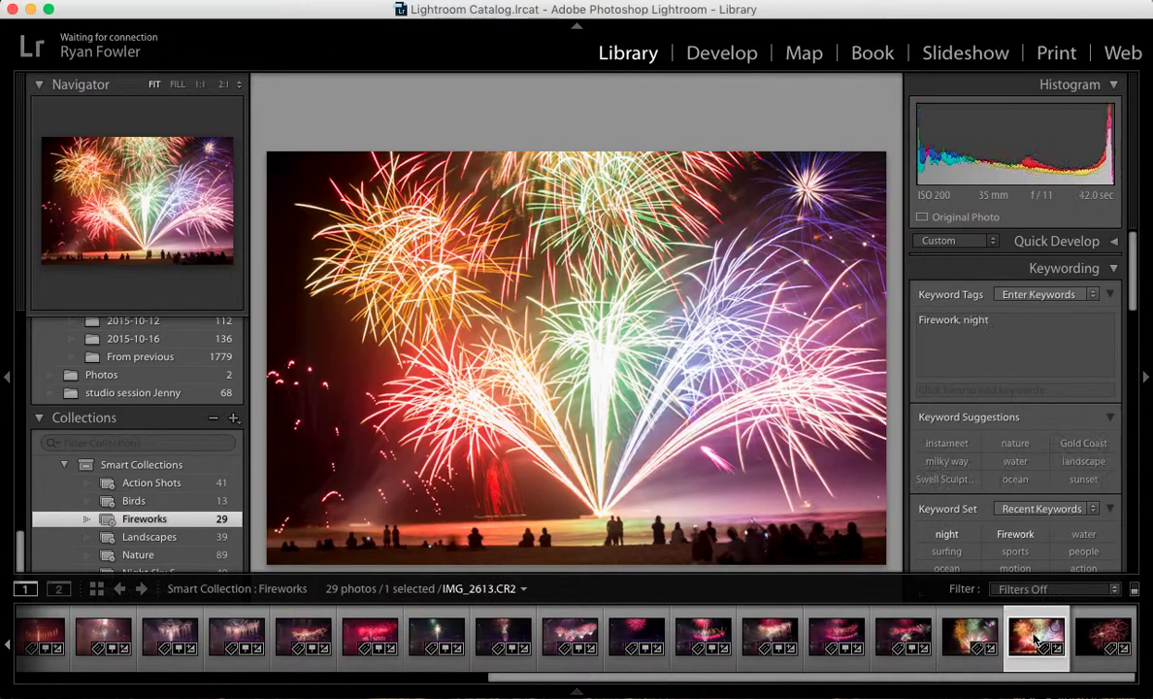
pyautogui.click(1102, 635)
pyautogui.press('Left')
pyautogui.press('Left')
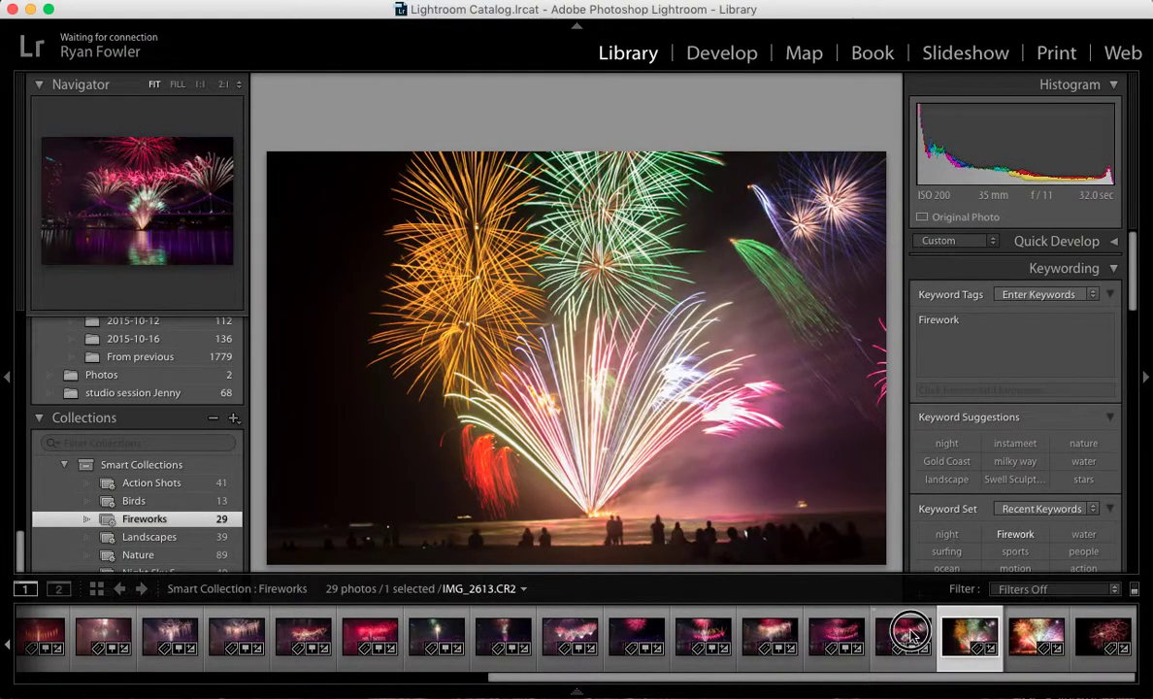
pyautogui.click(910, 636)
pyautogui.click(1034, 635)
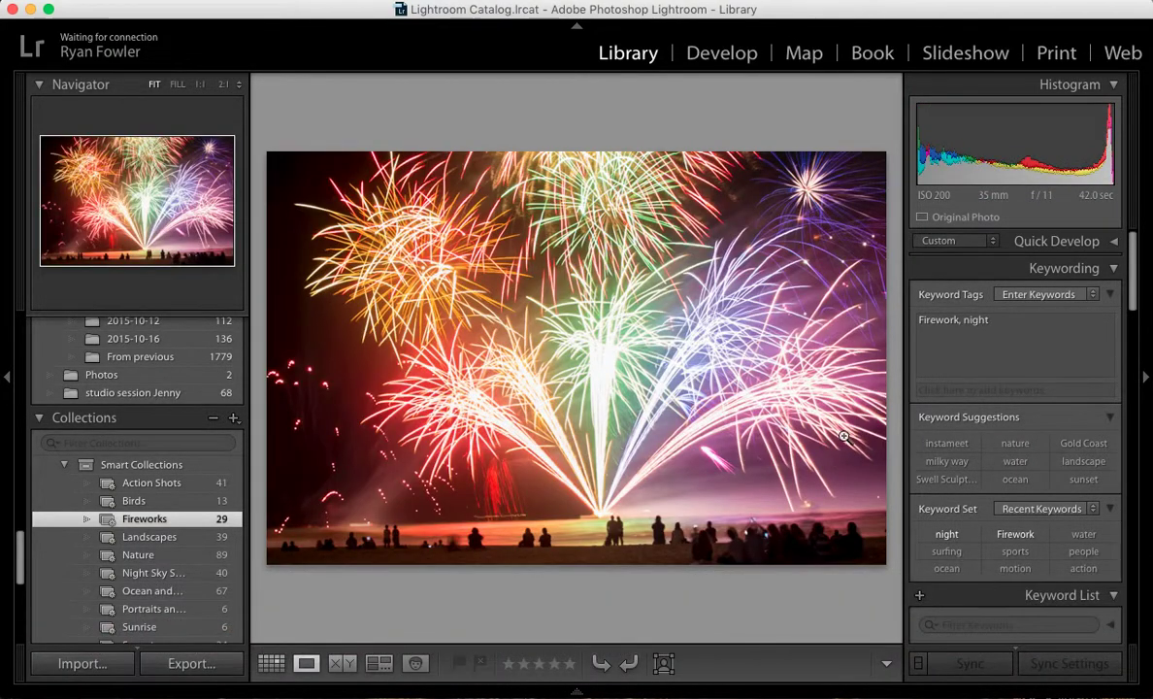